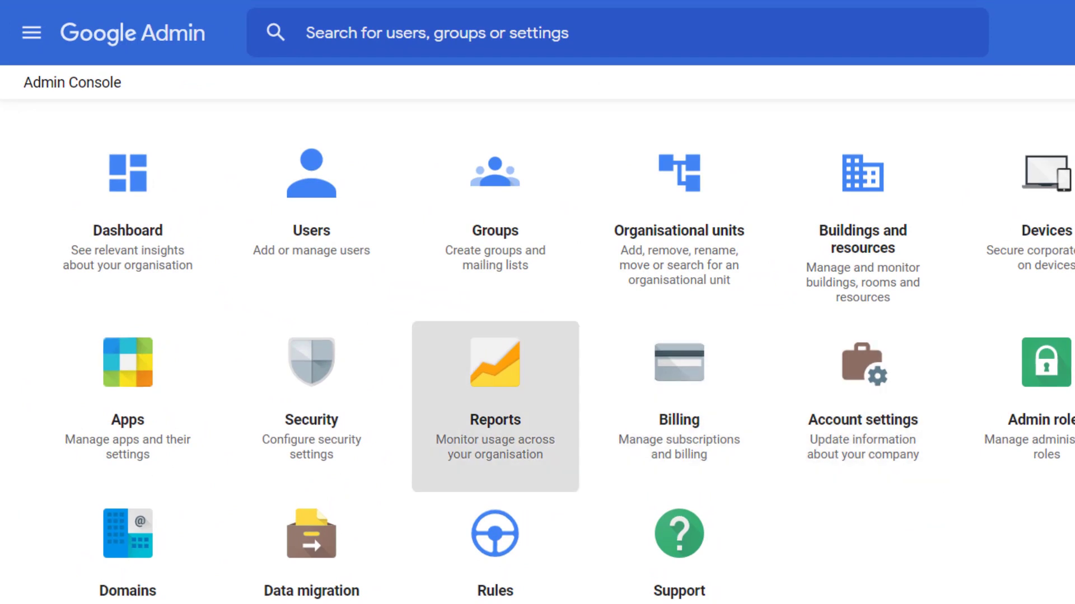
# Open Reports from the Admin console home to view account counts and total storage used.
pyautogui.click(511, 380)
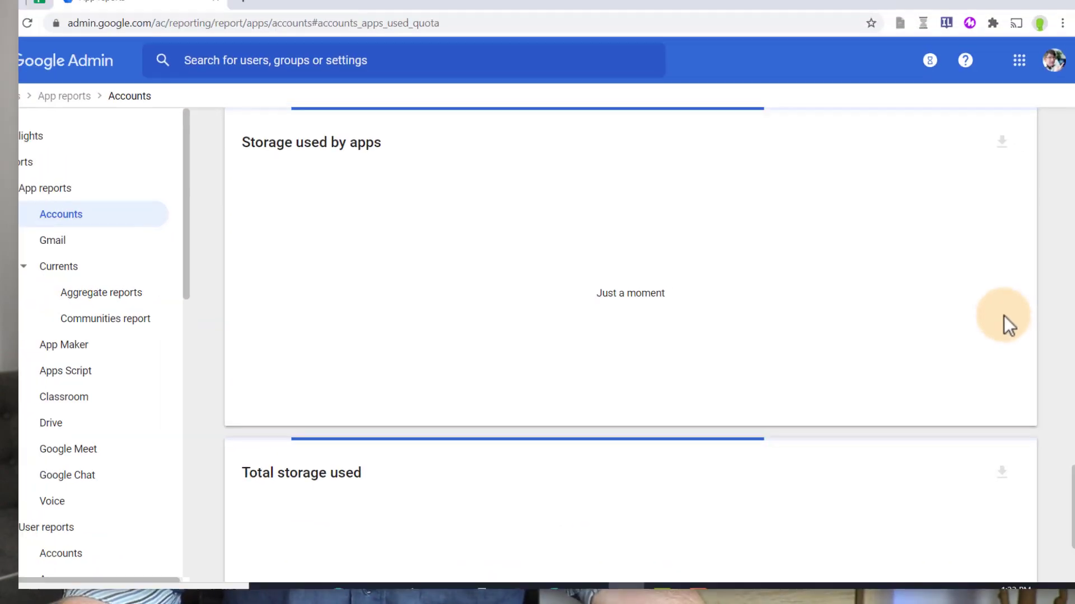
pyautogui.moveTo(713, 332)
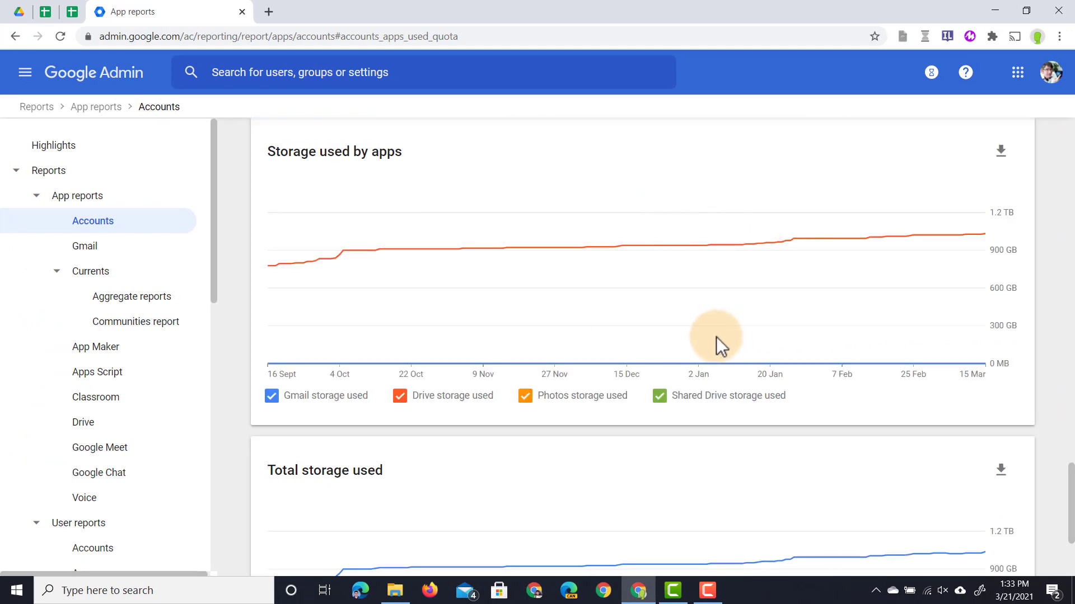
pyautogui.scroll(-1, 523, 413)
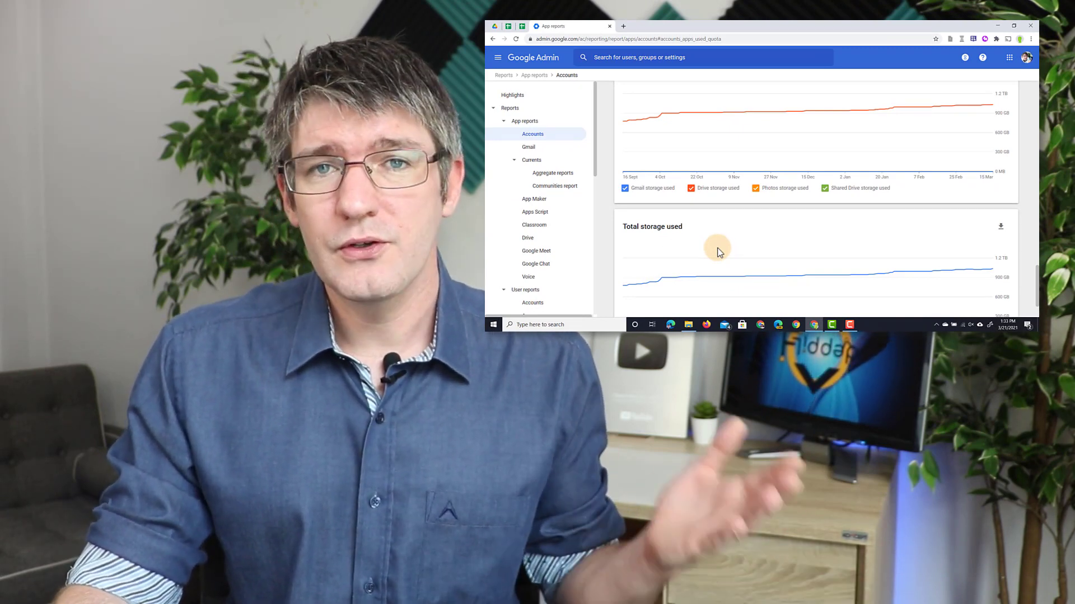
pyautogui.scroll(1, 689, 218)
pyautogui.scroll(2, 688, 218)
pyautogui.moveTo(665, 189)
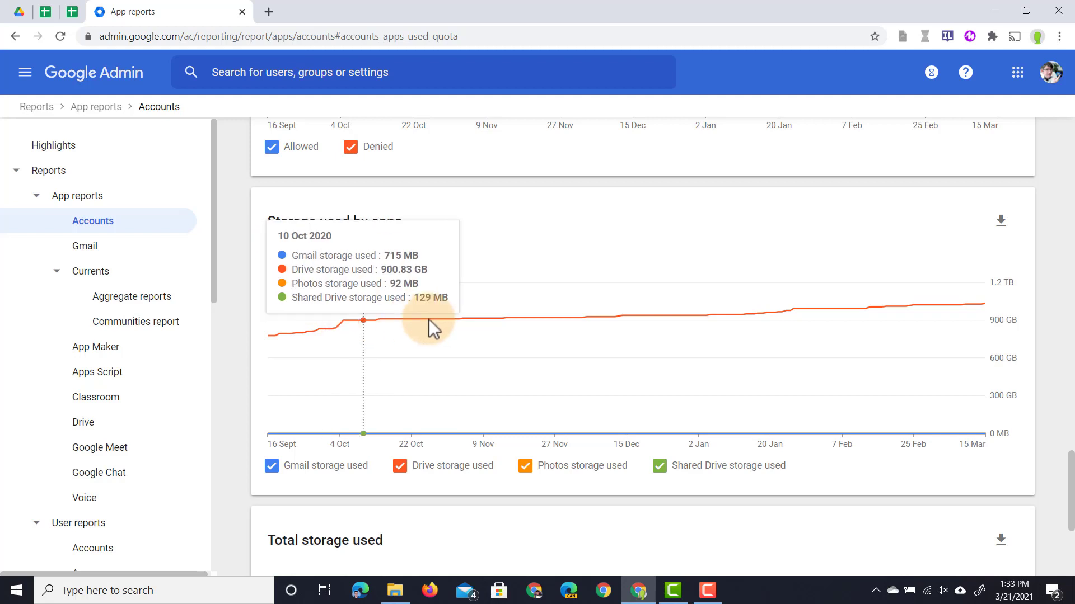
pyautogui.moveTo(802, 305)
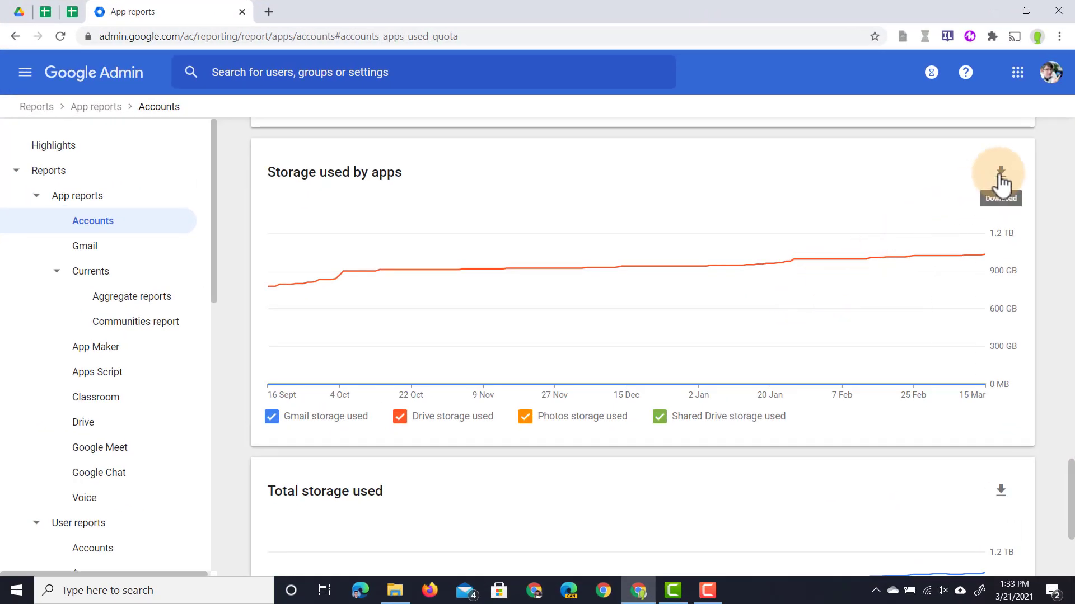
pyautogui.click(1000, 174)
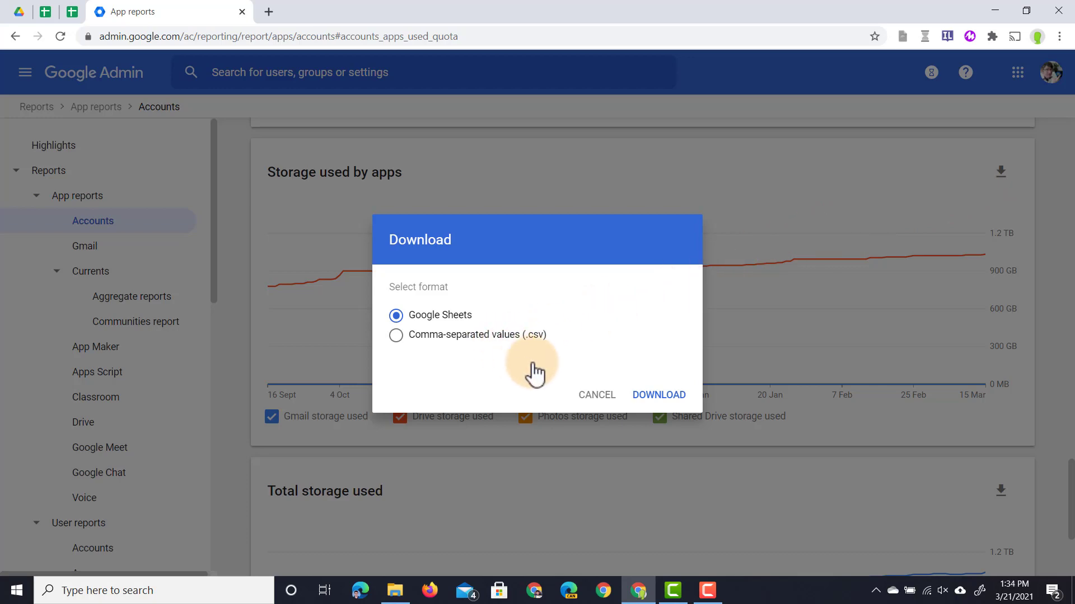
pyautogui.click(604, 398)
pyautogui.moveTo(645, 389)
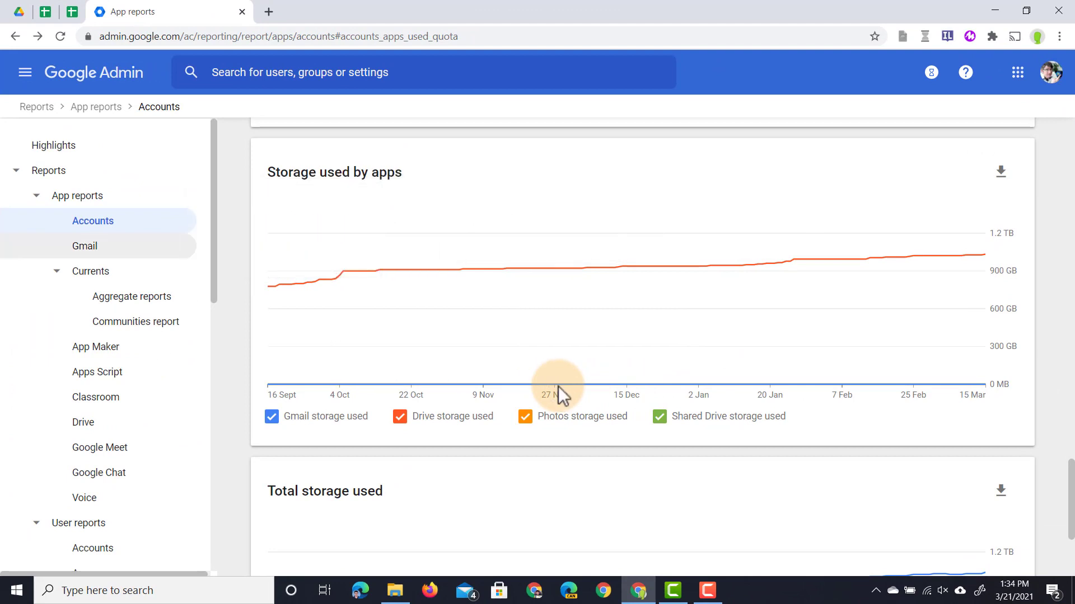
# Open the User reports Accounts table listing each user's Drive storage used (MB).
pyautogui.scroll(-3, 560, 397)
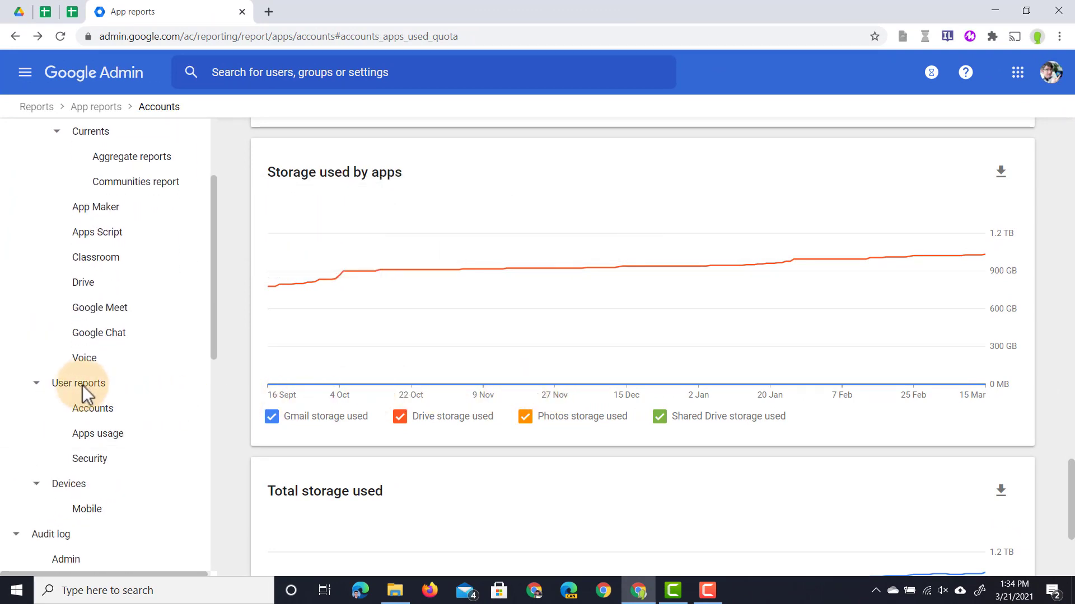
pyautogui.click(118, 415)
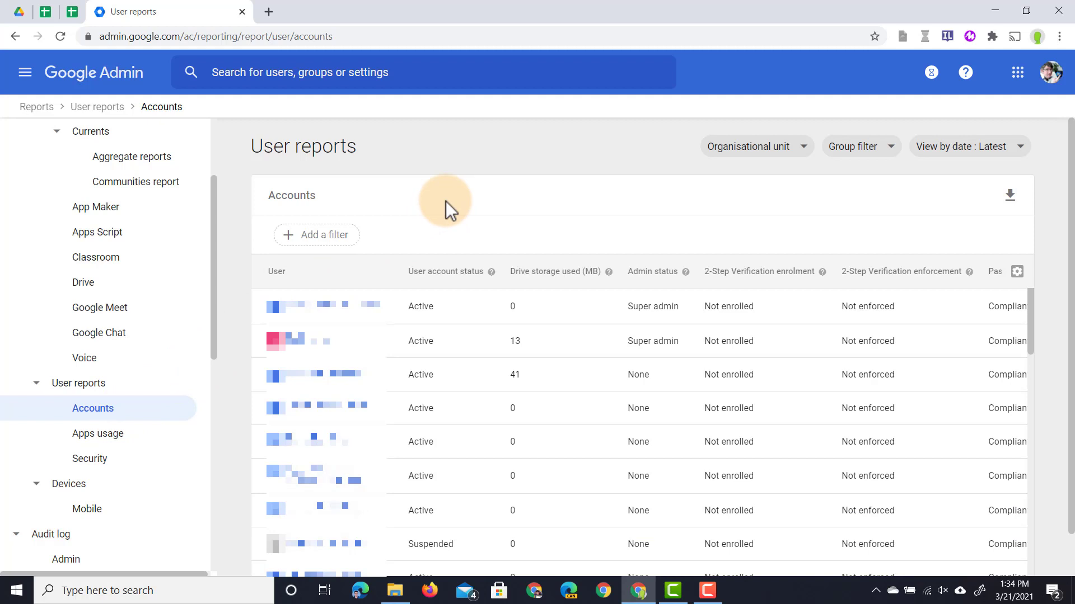
pyautogui.click(1017, 272)
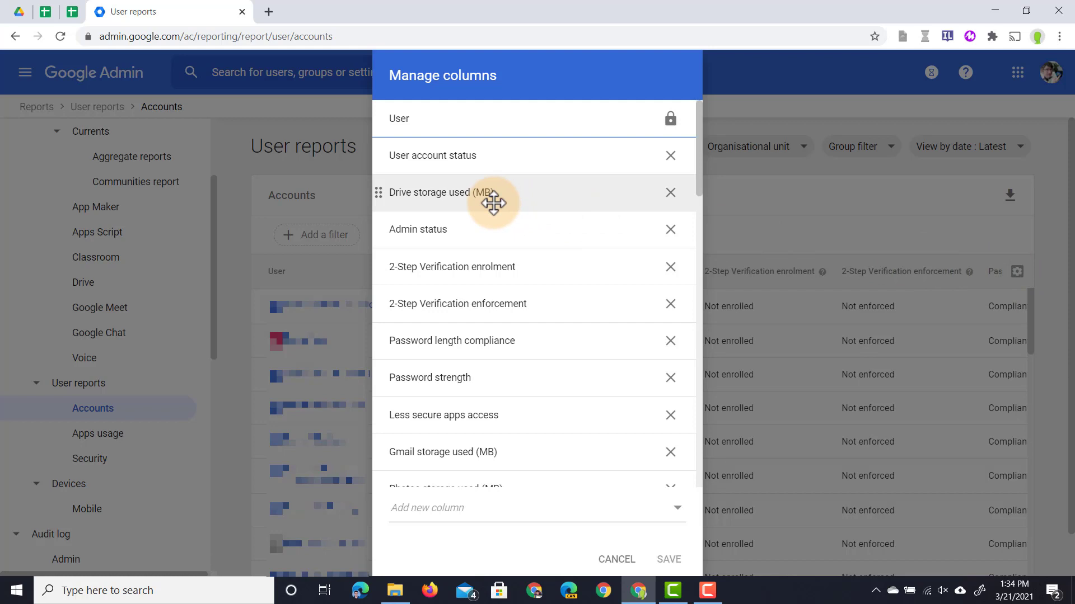
pyautogui.scroll(-6, 520, 336)
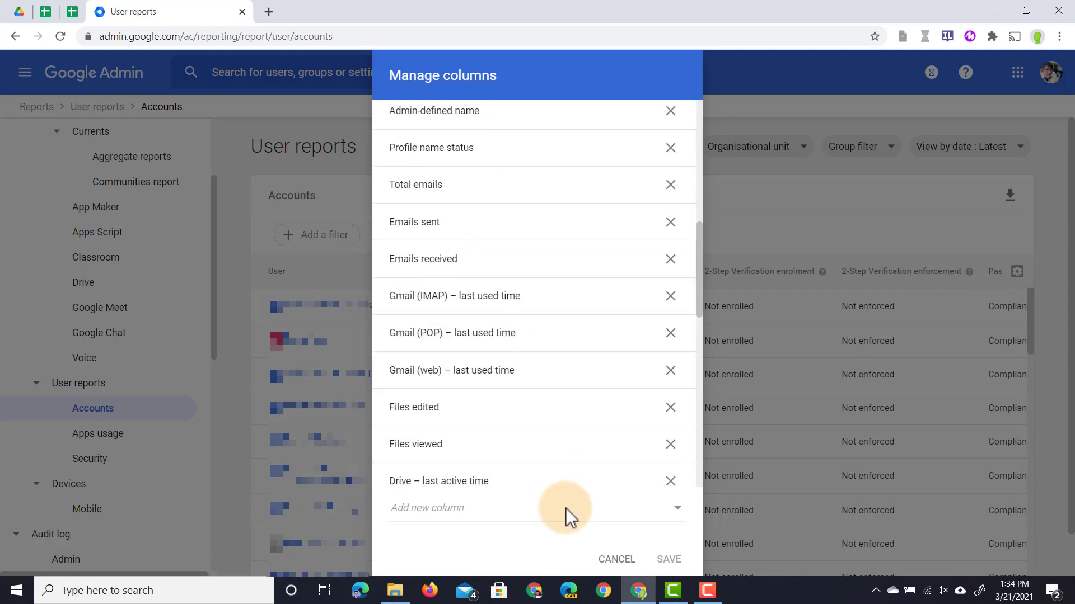
pyautogui.scroll(6, 678, 509)
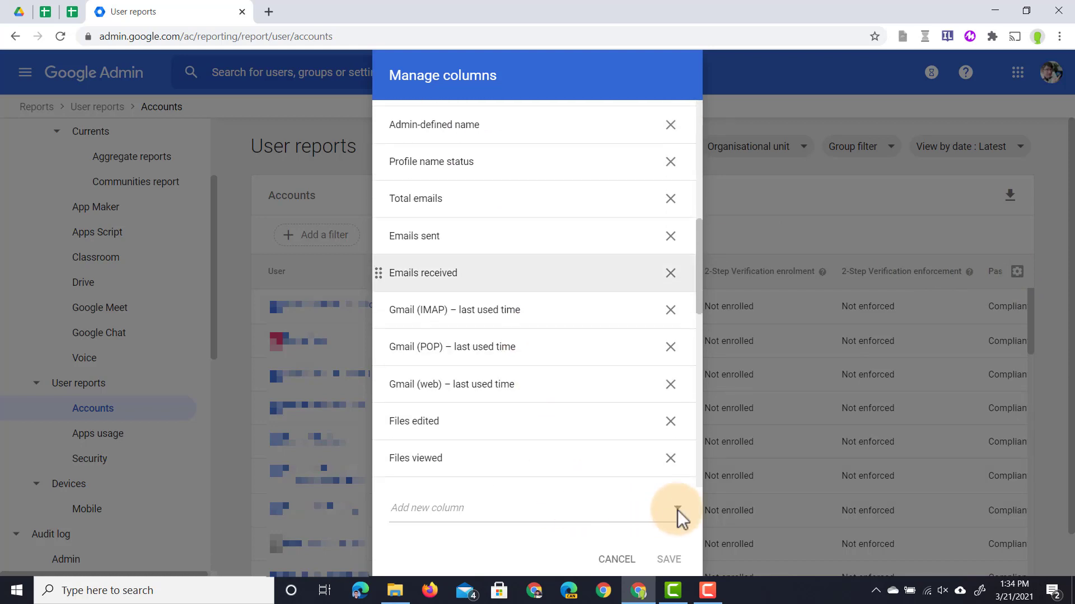
pyautogui.moveTo(492, 192); pyautogui.dragTo(456, 187)
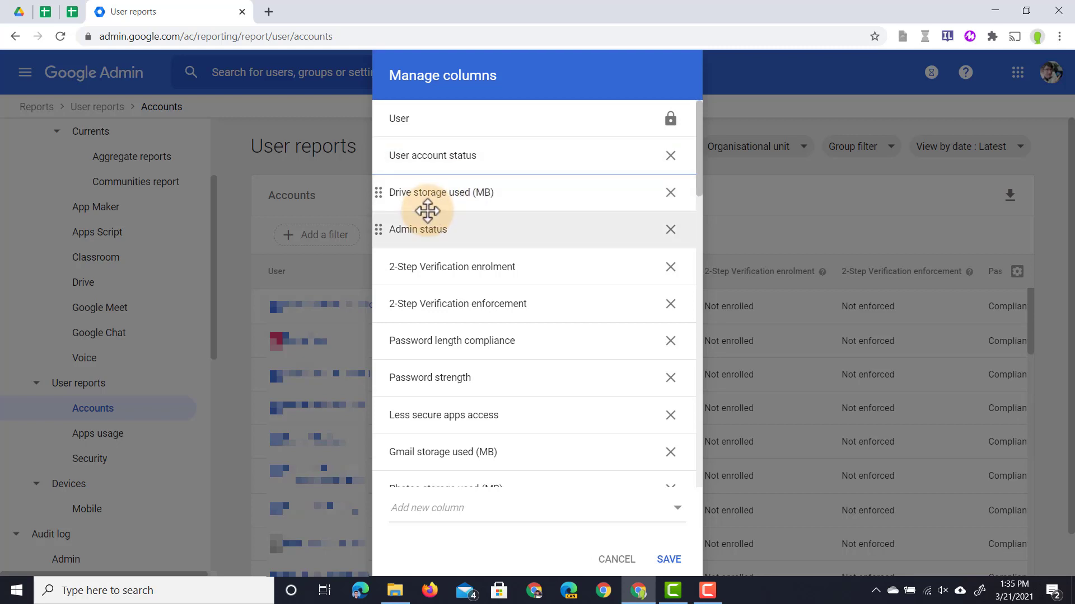
pyautogui.click(669, 559)
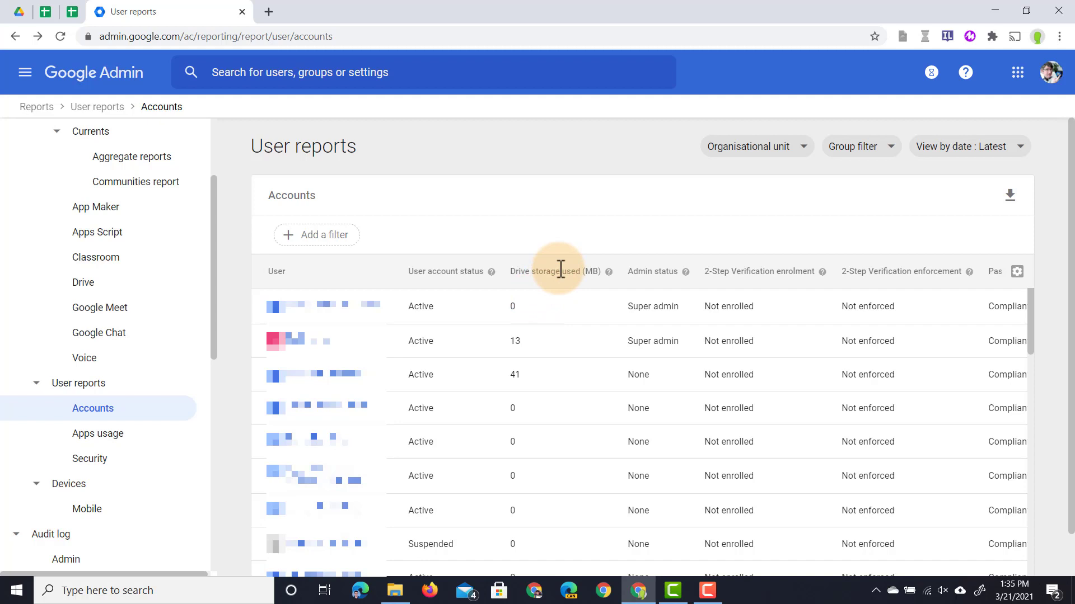
pyautogui.click(1009, 196)
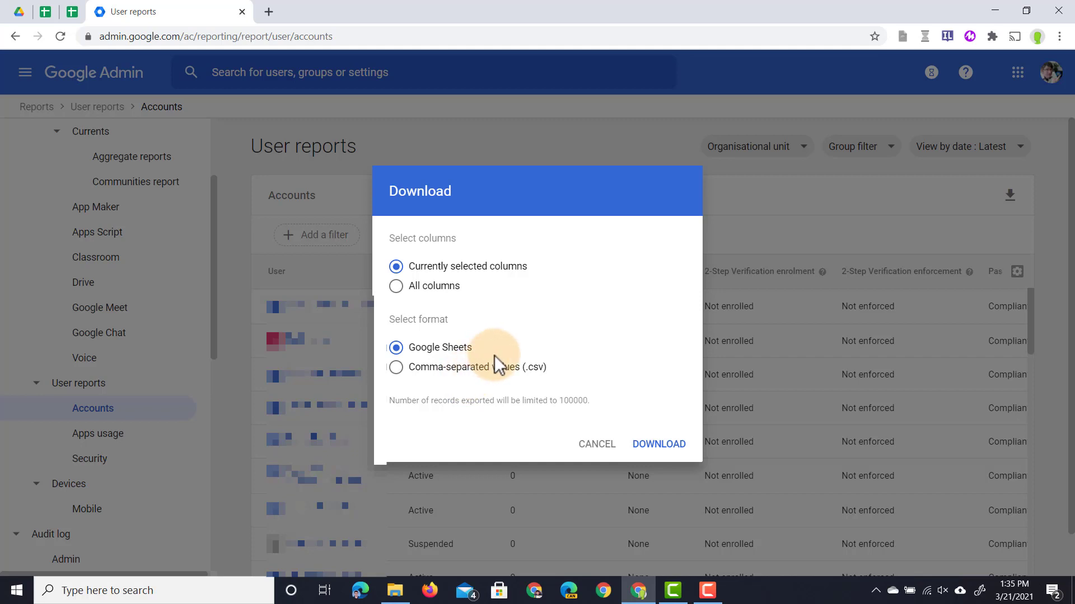
# Skip the export and filter the Accounts table to Drive storage used (MB) greater than 5000.
pyautogui.click(589, 443)
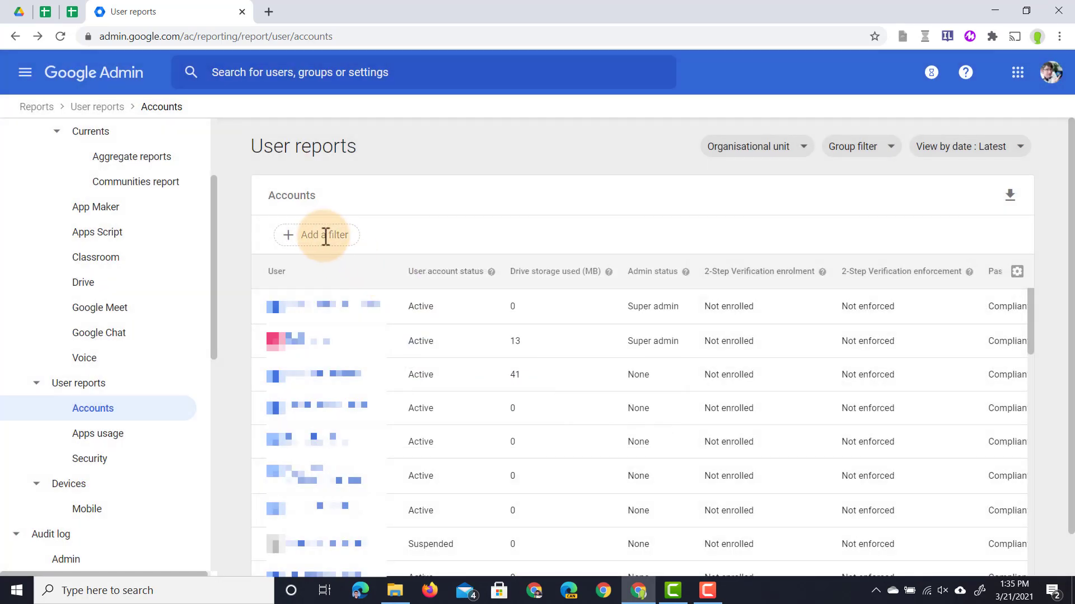
pyautogui.click(325, 235)
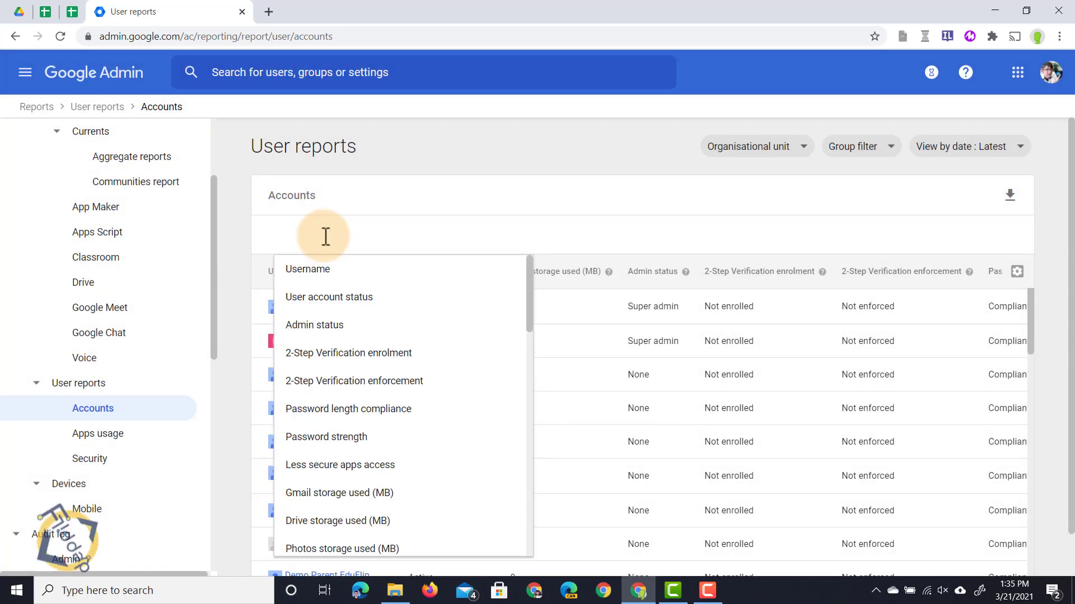
pyautogui.press('Down')
pyautogui.press('Down')
pyautogui.press('Down')
pyautogui.press('Down')
pyautogui.press('Down')
pyautogui.press('Down')
pyautogui.press('Down')
pyautogui.press('Down')
pyautogui.press('Down')
pyautogui.press('Down')
pyautogui.press('Down')
pyautogui.press('Down')
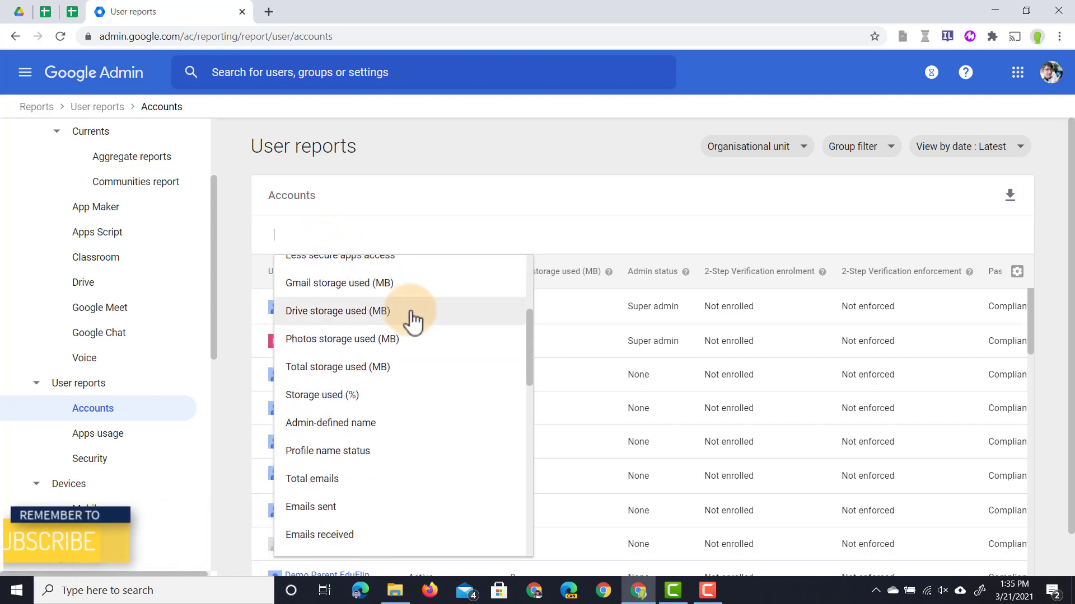
pyautogui.click(413, 312)
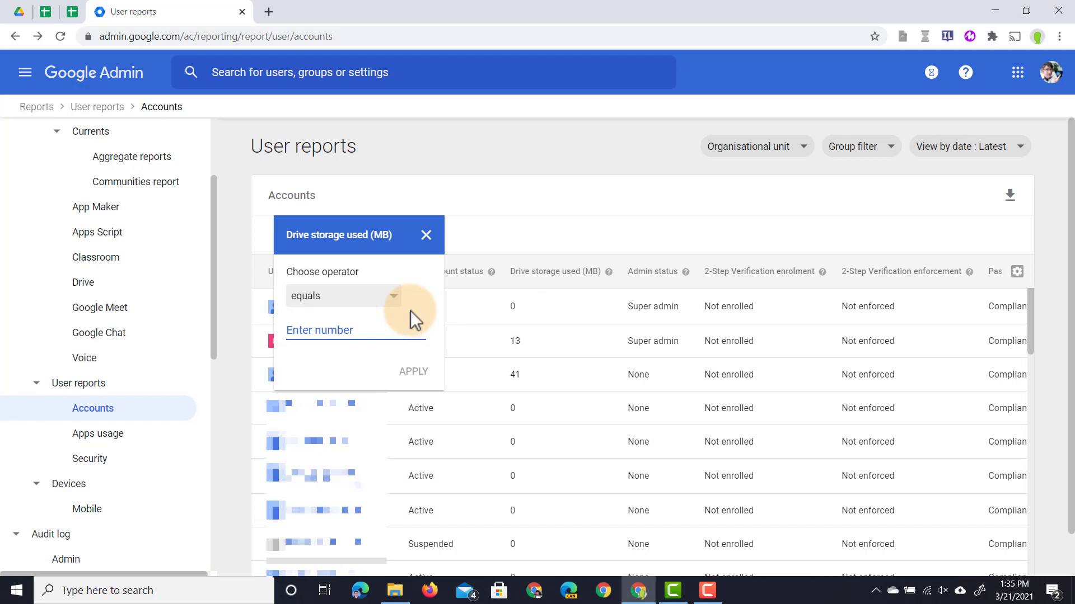
pyautogui.click(345, 309)
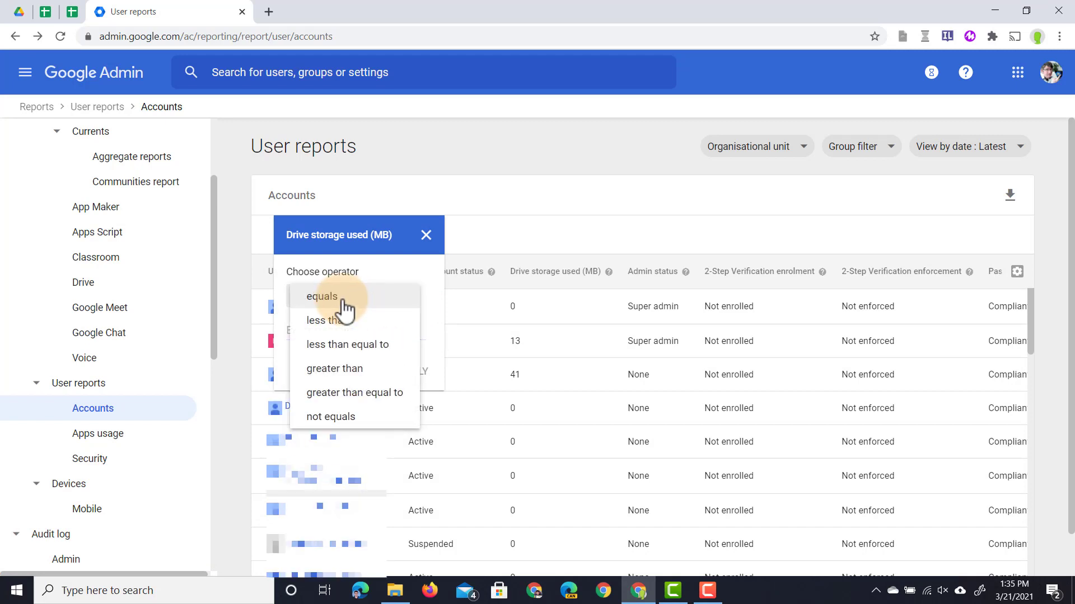
pyautogui.click(387, 374)
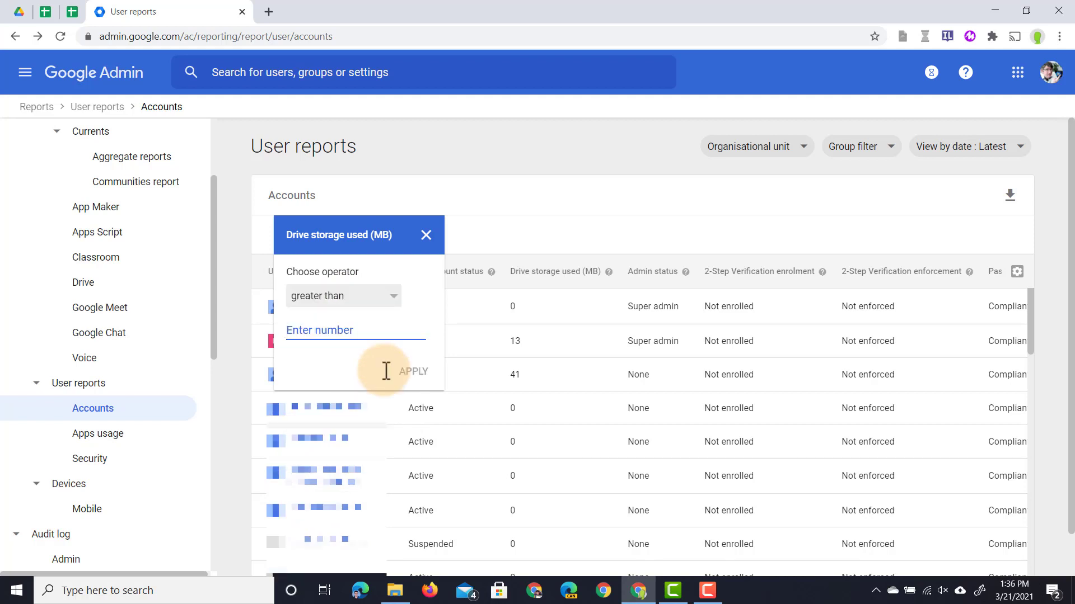
pyautogui.write('5000')
pyautogui.click(414, 374)
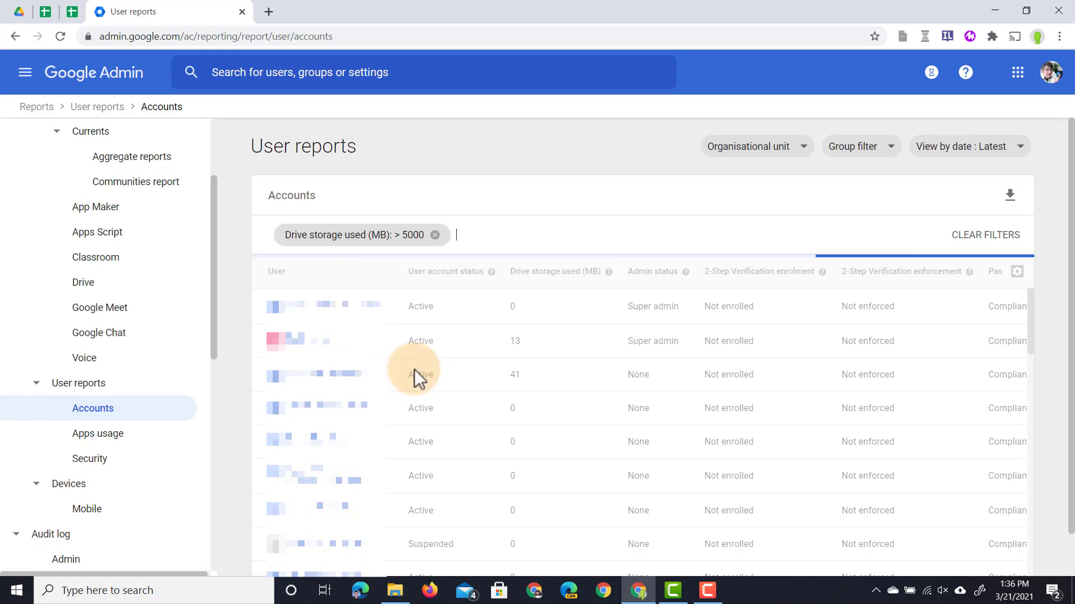